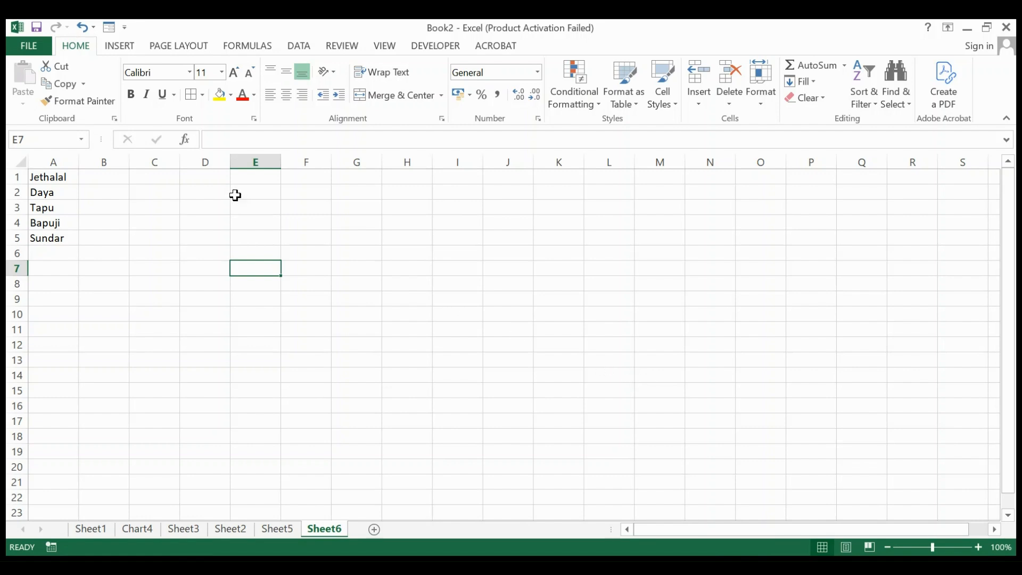
Step: Insert a picture SmartArt graphic with rounded picture boxes and a text caption beneath each box
left_click(120, 47)
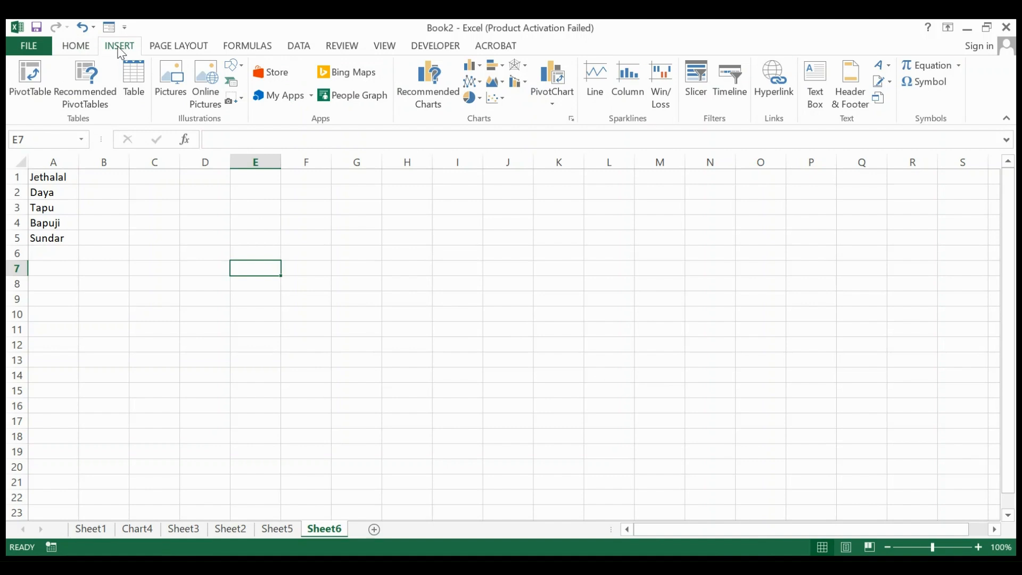
left_click(233, 82)
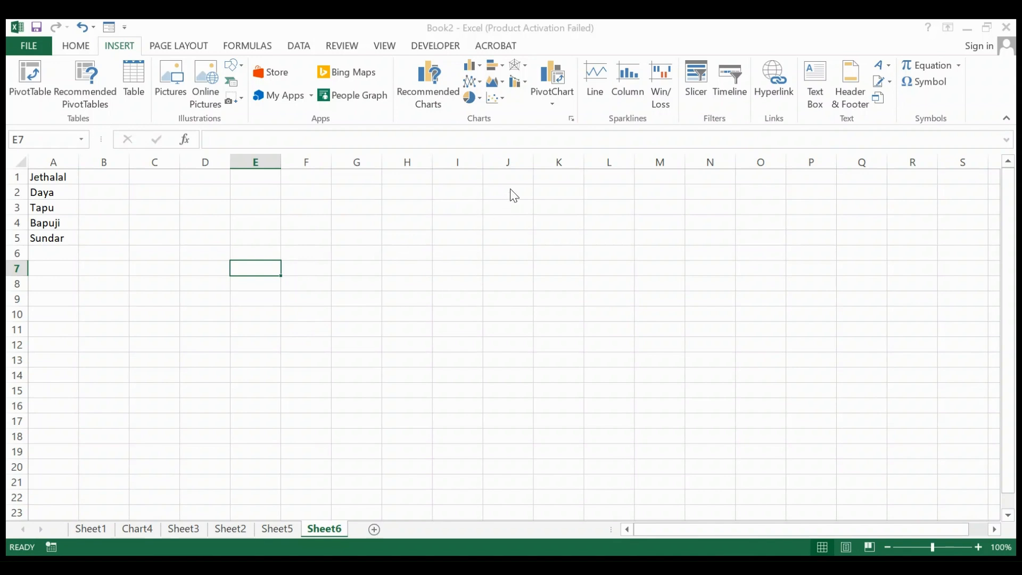
left_click(712, 427)
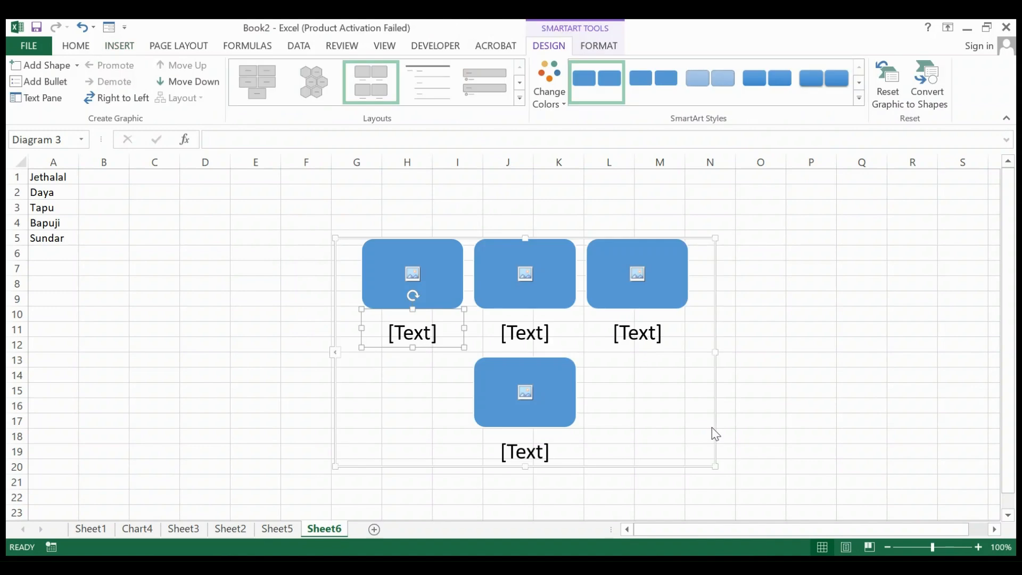
Step: Copy the five names from A1:A5 and paste them as the captions of the SmartArt graphic
left_click(43, 97)
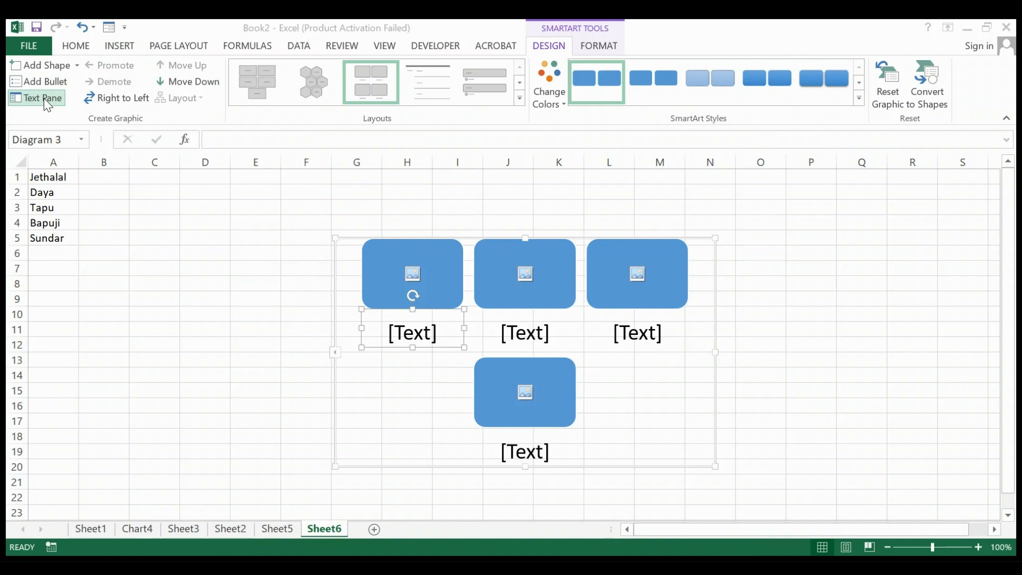
left_click_drag(54, 175, 52, 240)
key("ctrl+c")
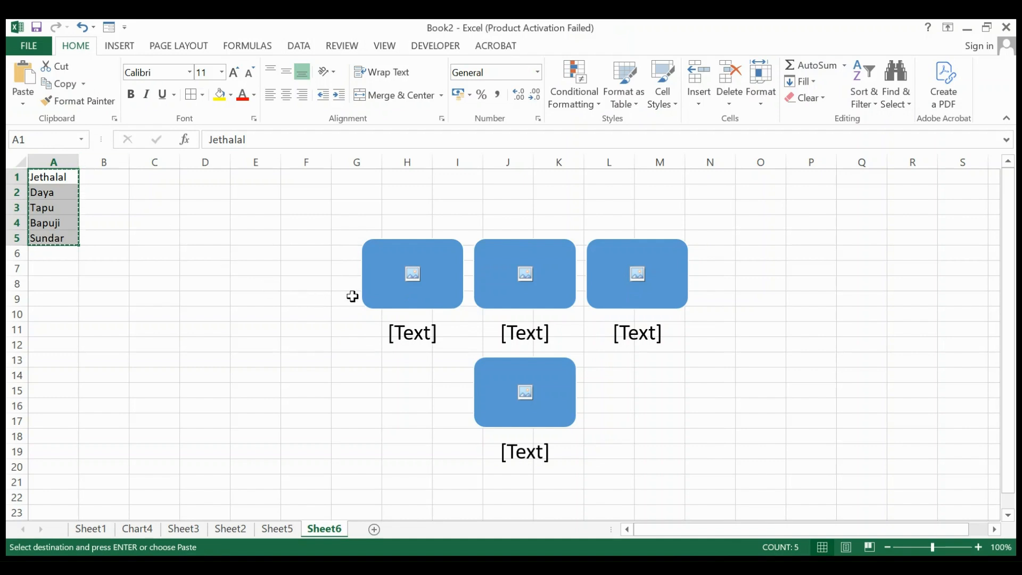
left_click(351, 296)
key("Tab")
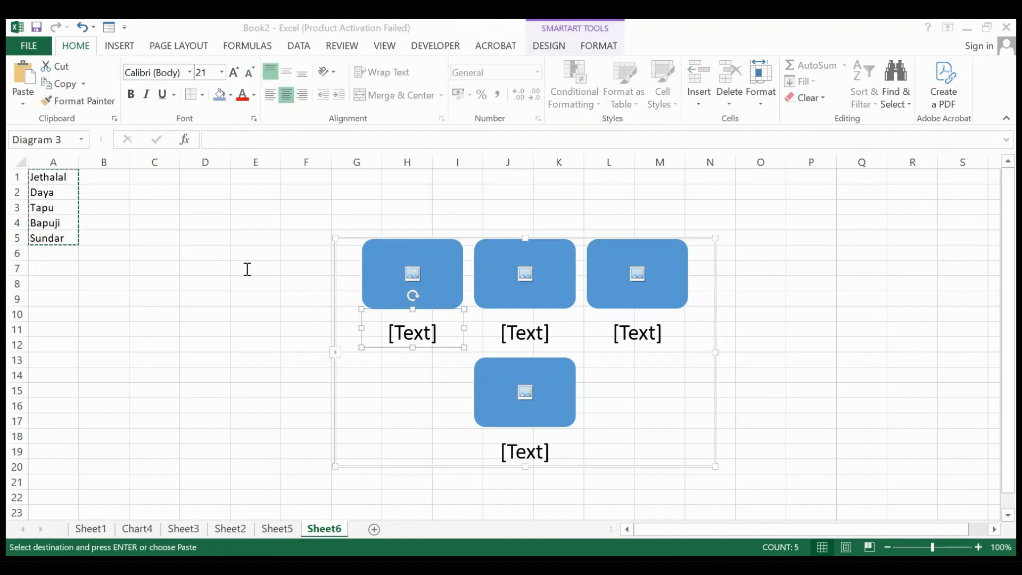
key("ctrl+v")
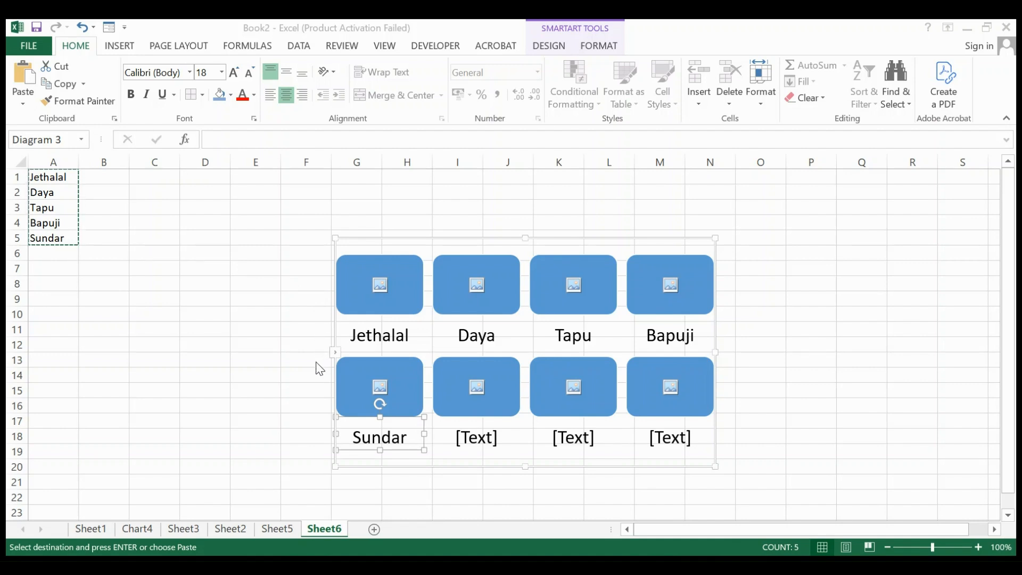
Step: Delete two of the three empty placeholder shapes that follow the pasted names in the SmartArt graphic
key("Tab")
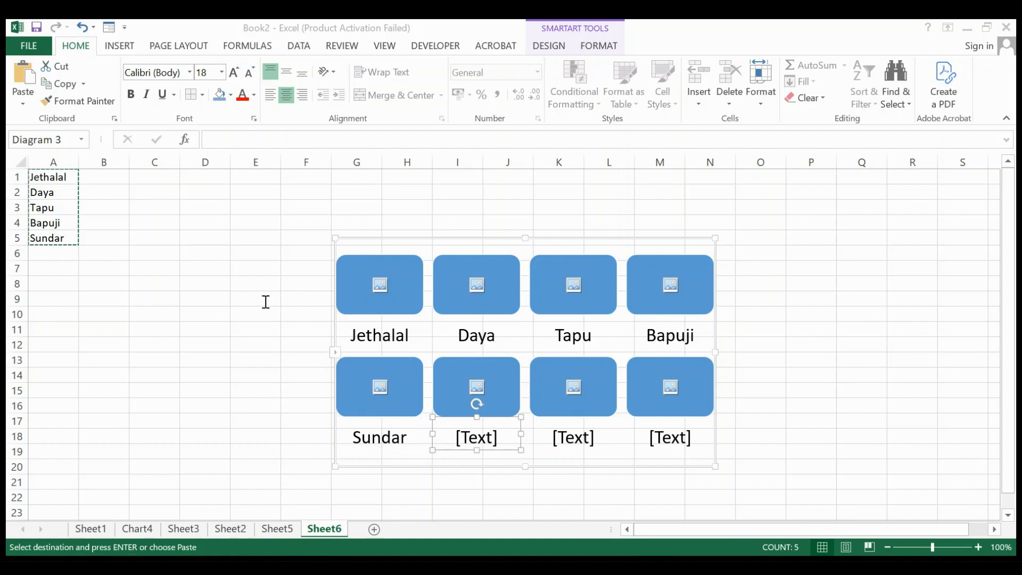
key("Delete")
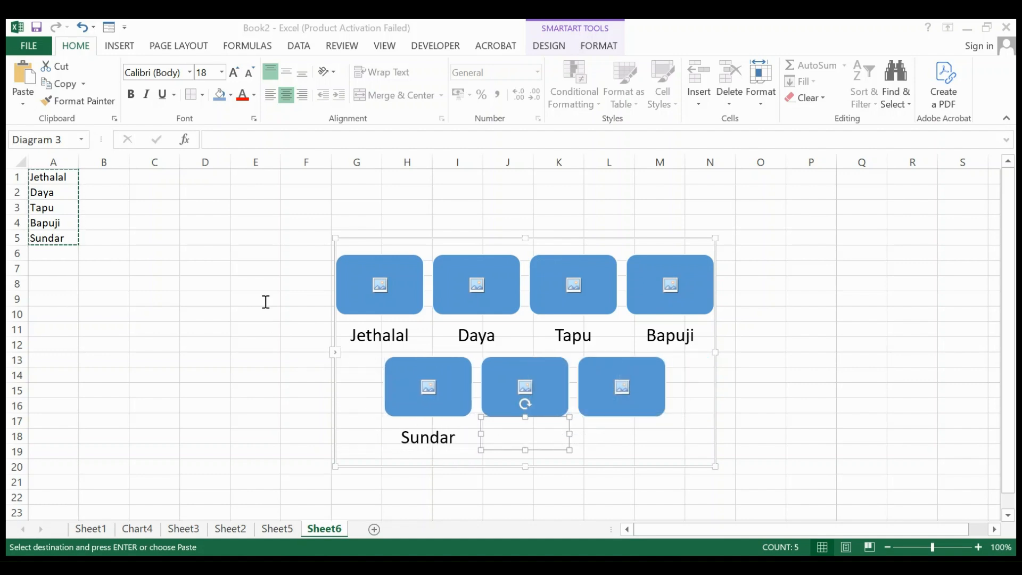
key("Tab")
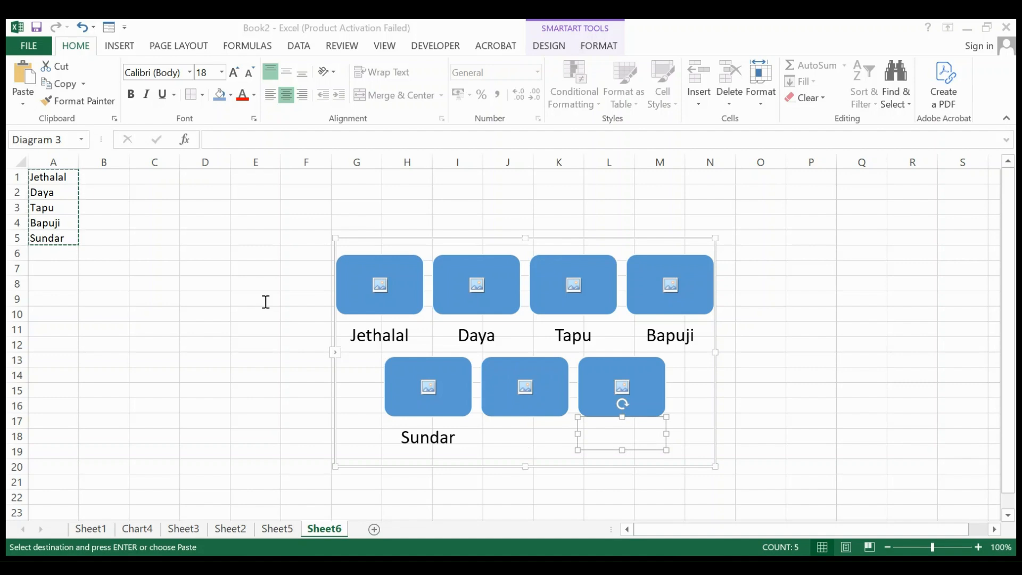
key("shift+Tab")
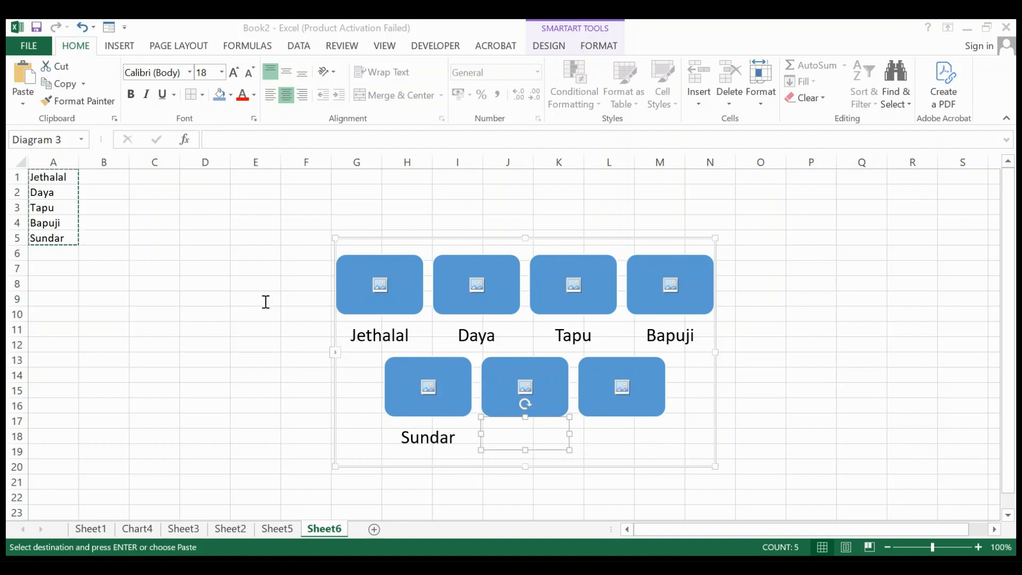
key("Delete")
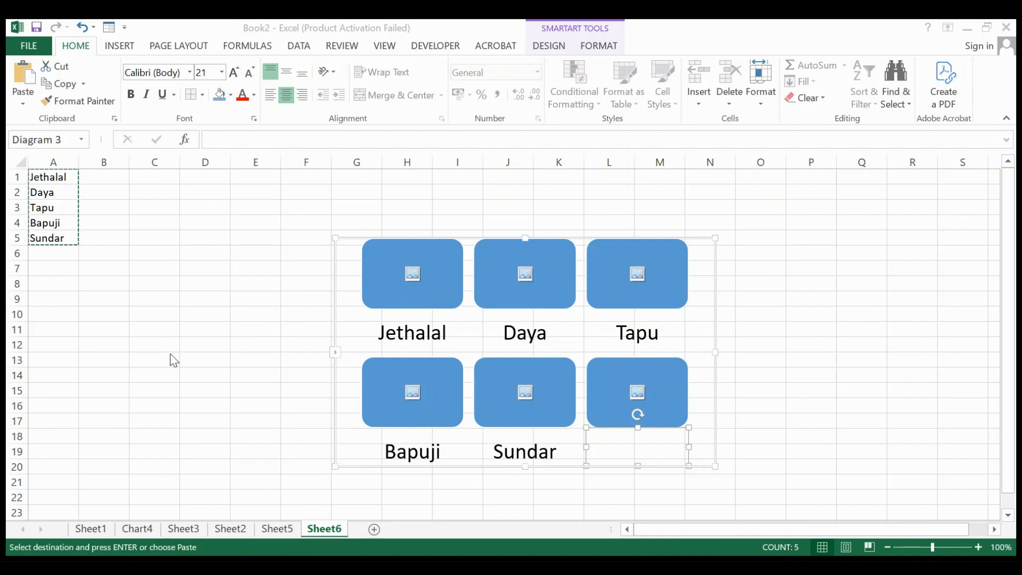
Step: Try to remove the remaining empty captioned shape at the end of the SmartArt graphic
left_click(776, 125)
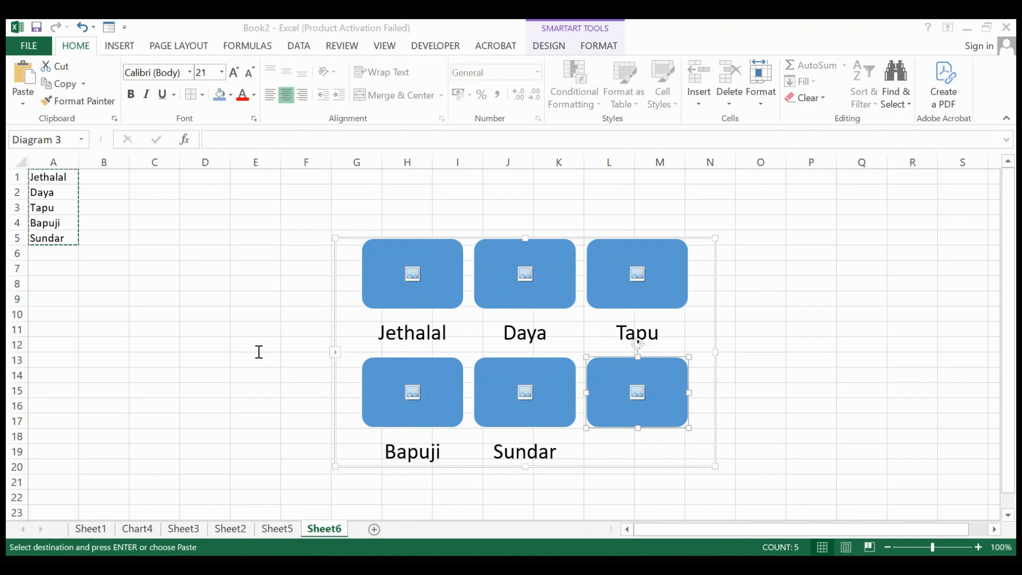
key("Tab")
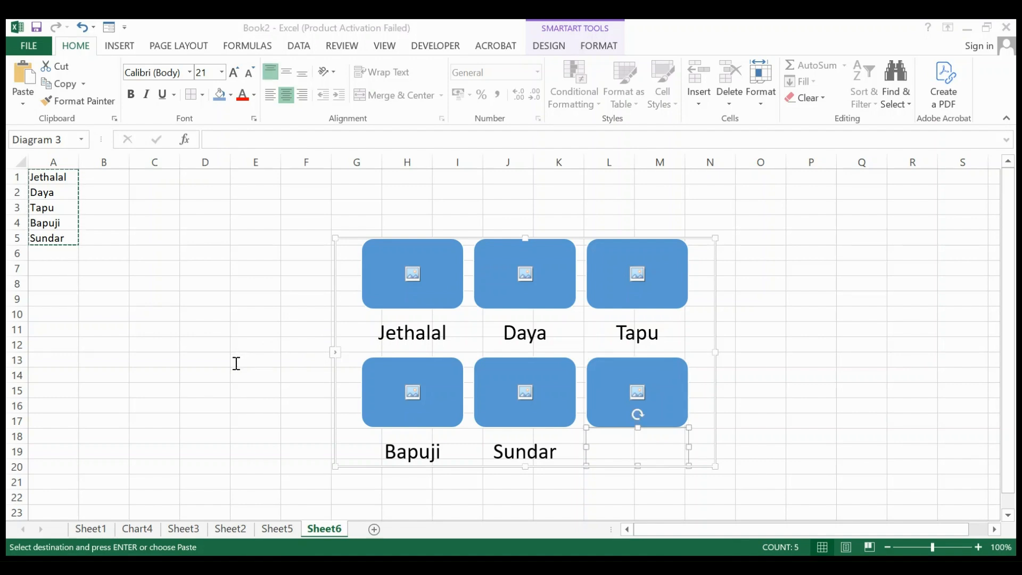
key("BackSpace")
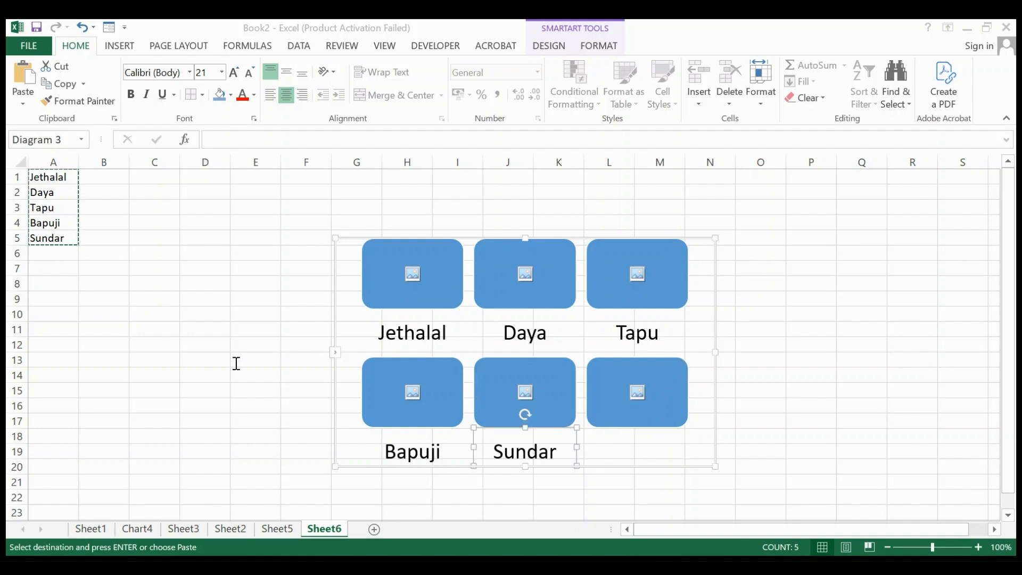
key("Tab")
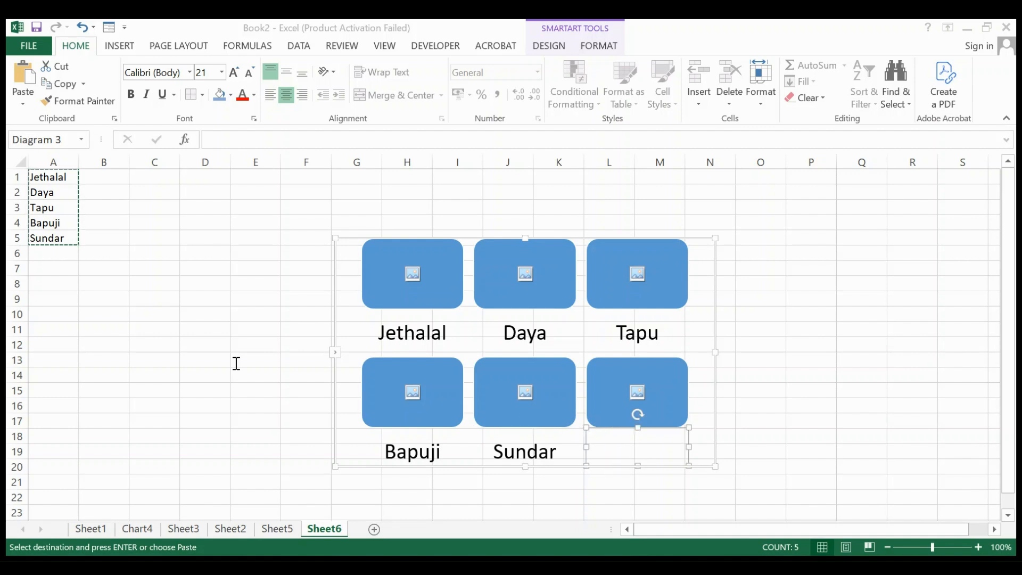
left_click(705, 333)
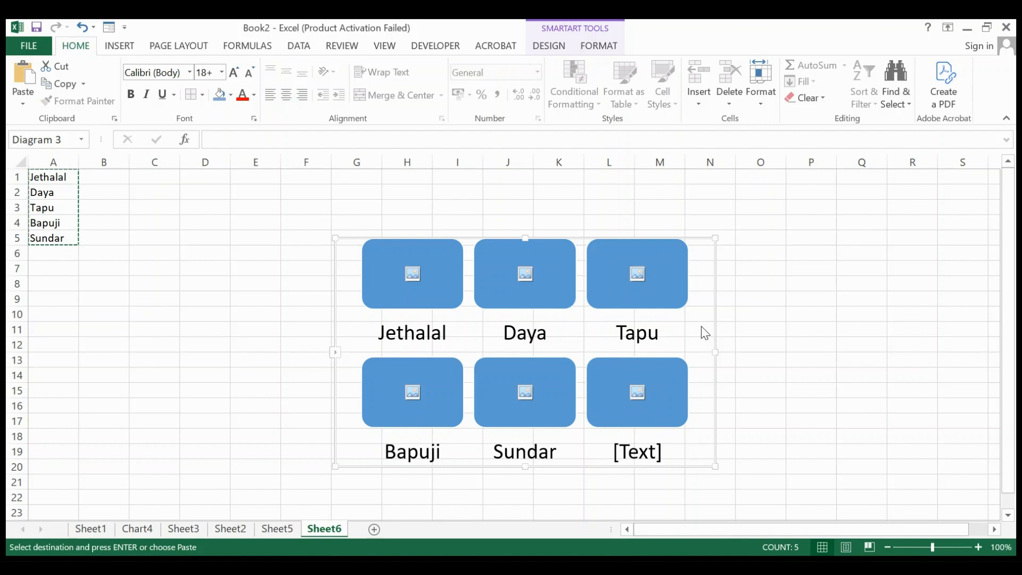
Step: Fill the empty sixth caption of the SmartArt graphic with another character's first name
left_click(317, 349)
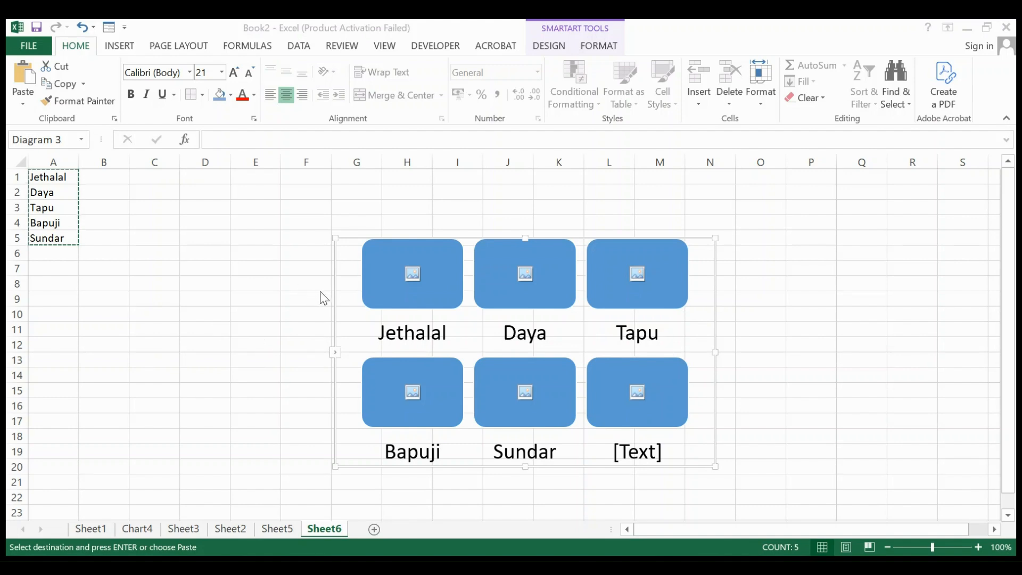
left_click(281, 291)
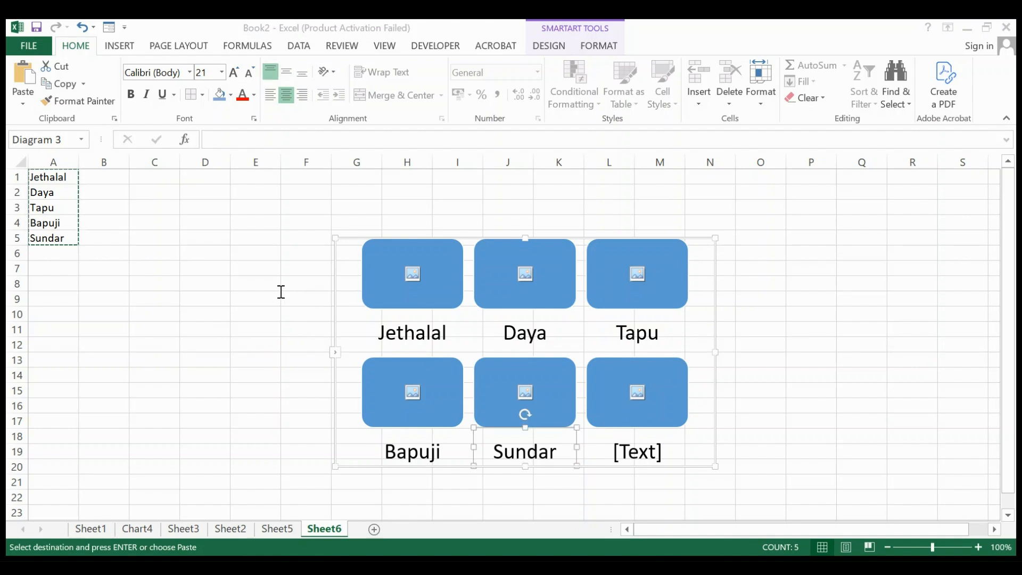
key("Down")
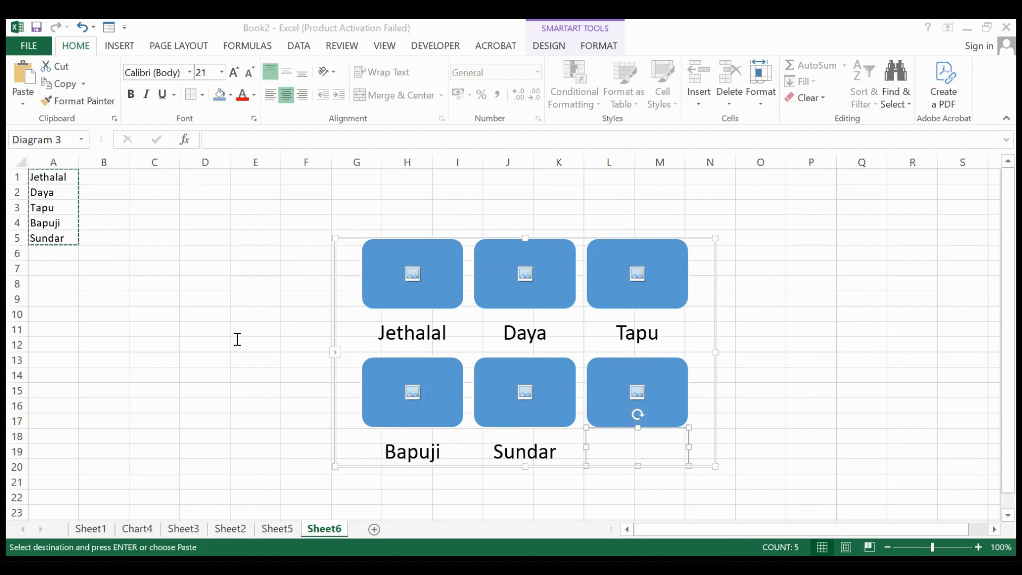
type("Babitaji")
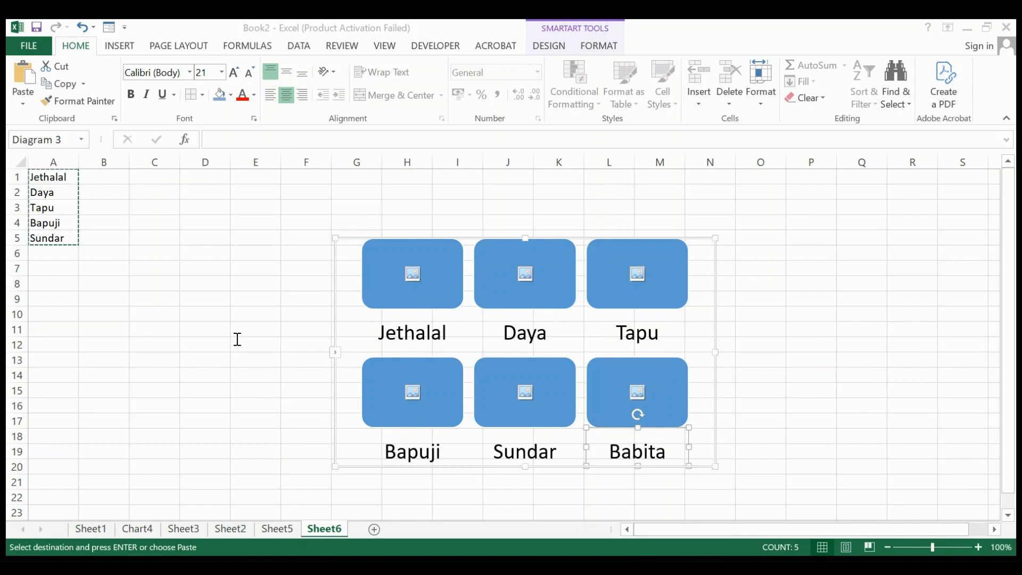
key("BackSpace")
key("BackSpace")
left_click(825, 334)
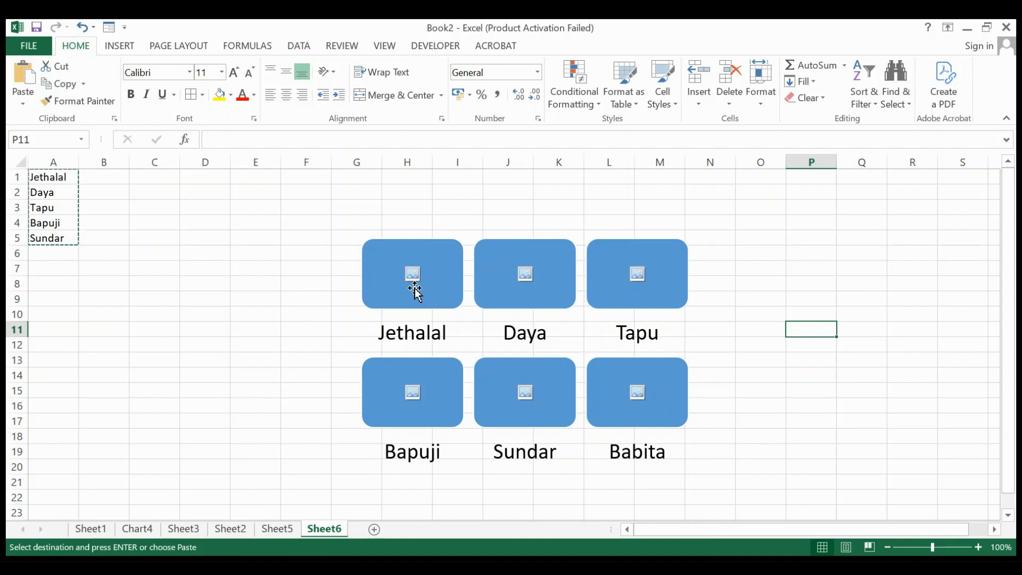
Step: Recolour the whole SmartArt graphic with the green colour range that fades from dark to light
left_click(476, 226)
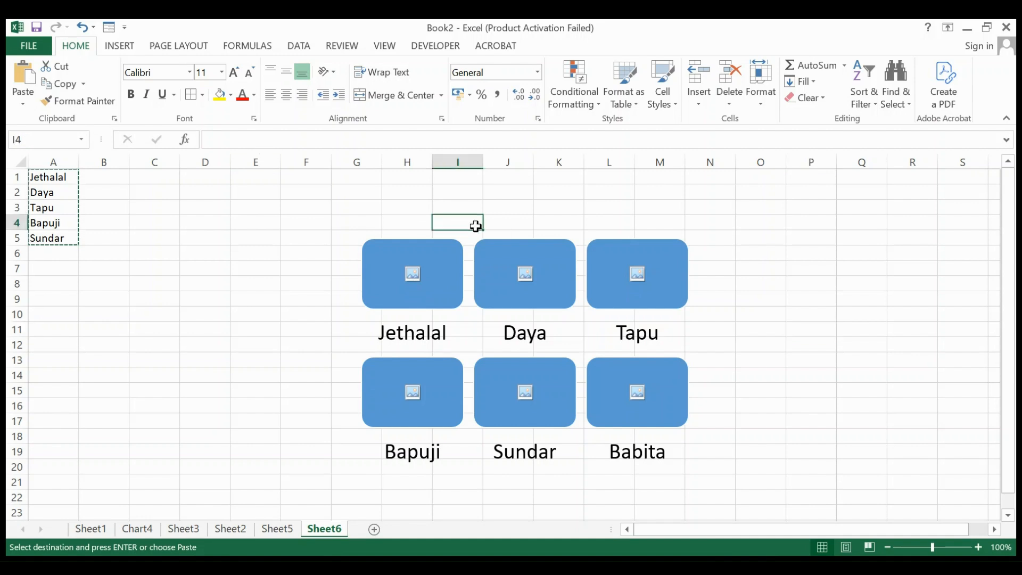
left_click(472, 333)
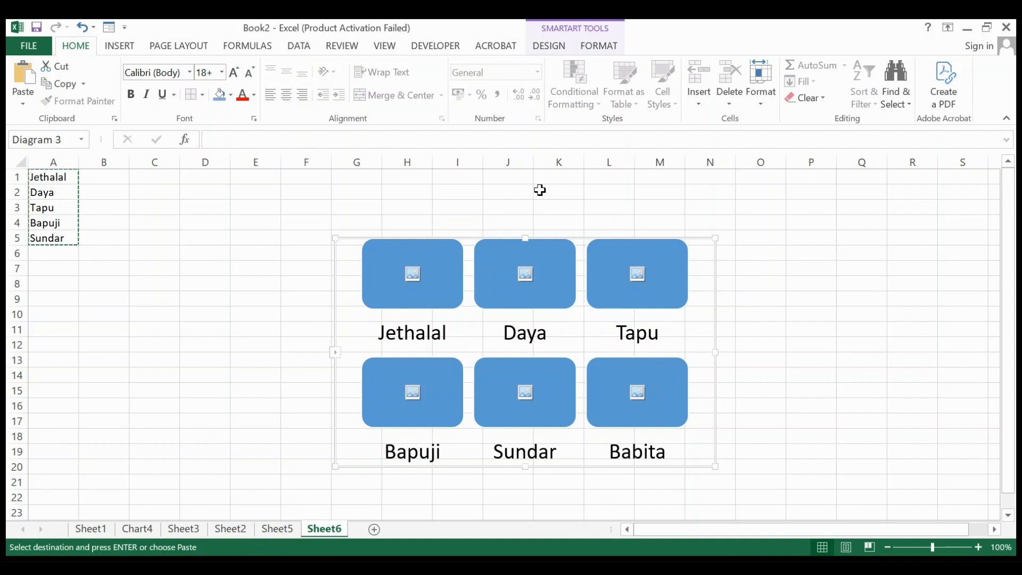
left_click(550, 48)
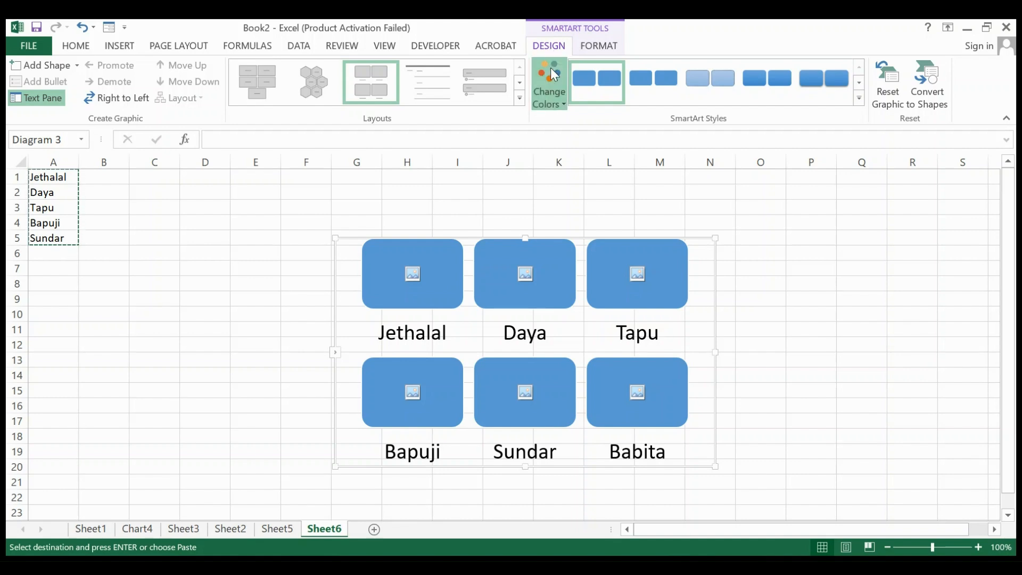
left_click(563, 100)
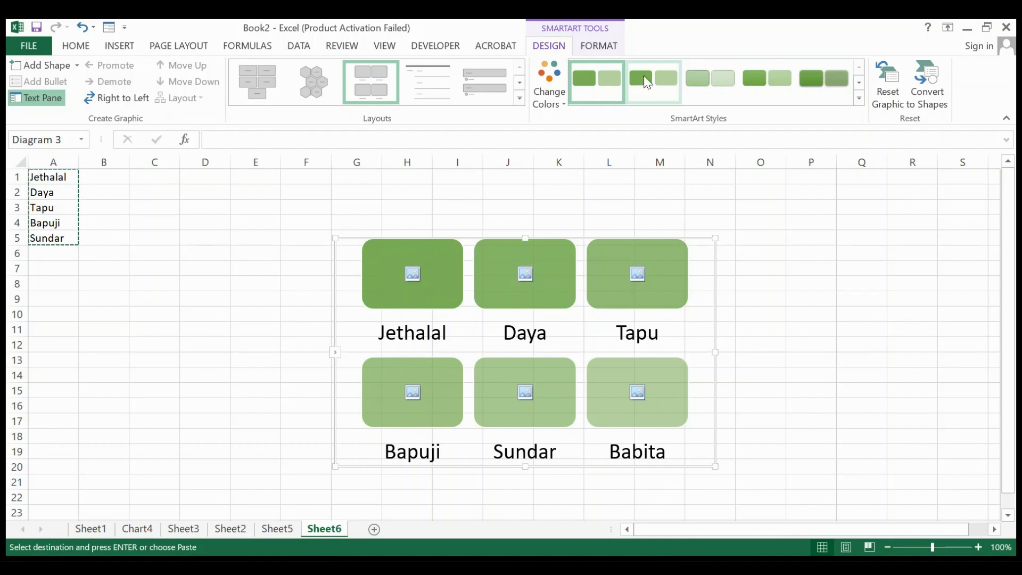
Step: Apply a shape effect that gives all picture boxes soft bevelled edges and a shadow toward the lower right
left_click(600, 46)
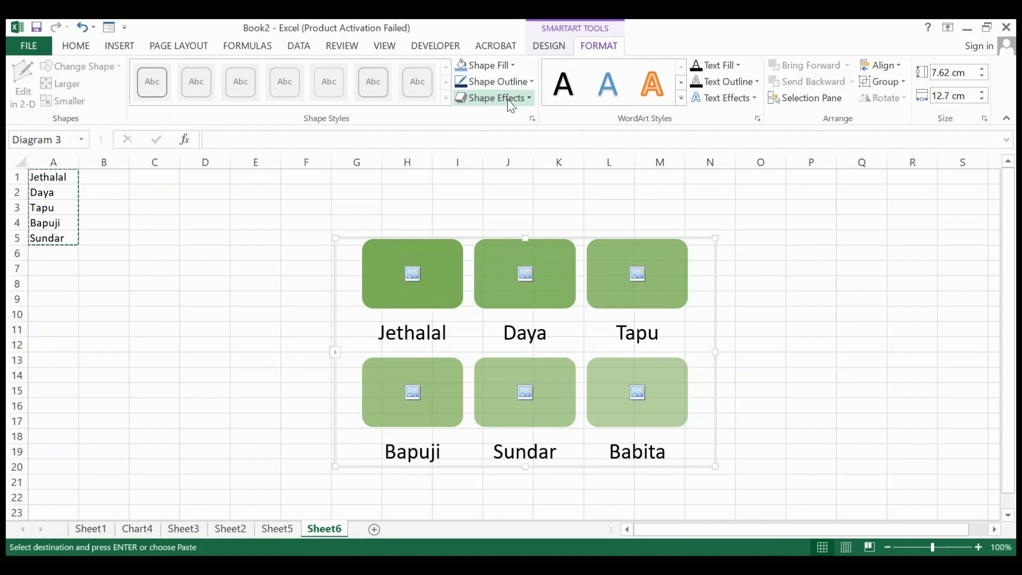
left_click(530, 98)
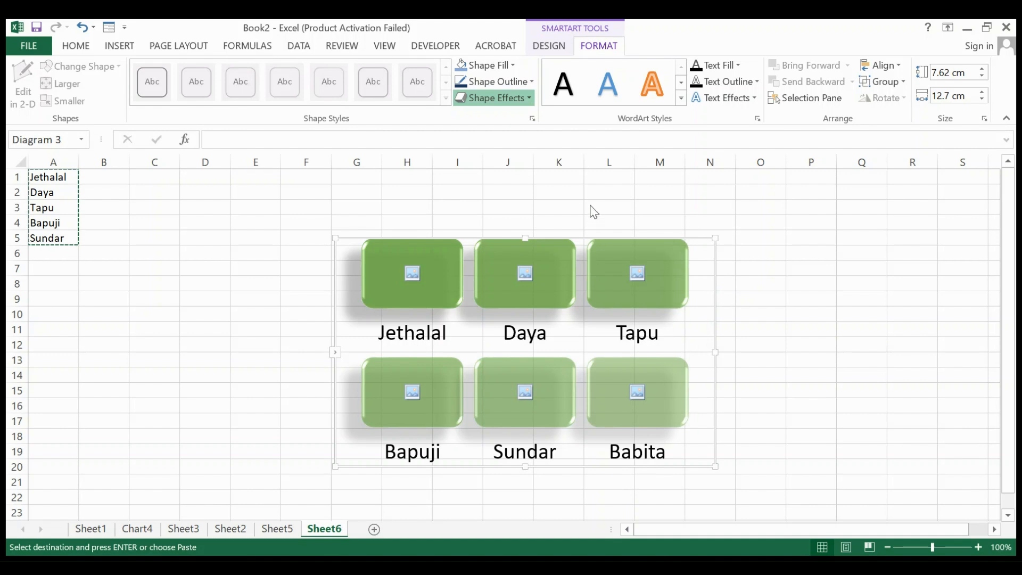
left_click(723, 211)
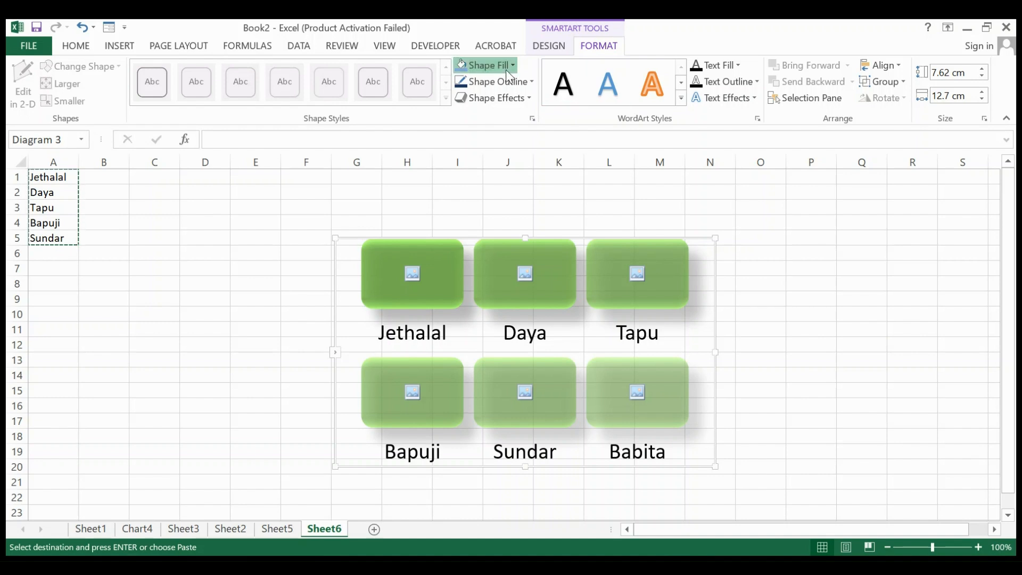
Step: Try the orange outlined WordArt style on the SmartArt captions and settle on the black shadowed style
left_click(512, 87)
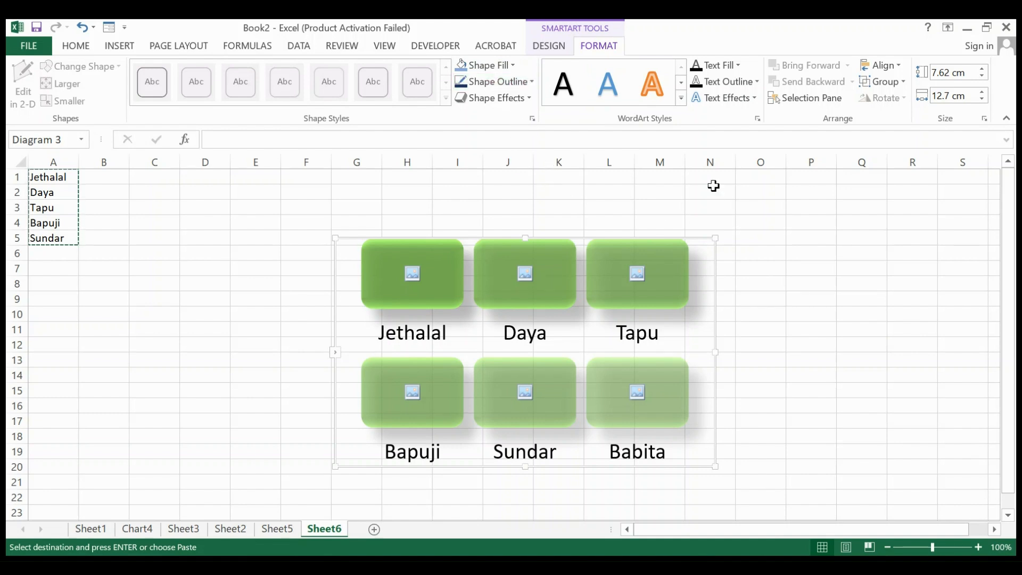
left_click(657, 77)
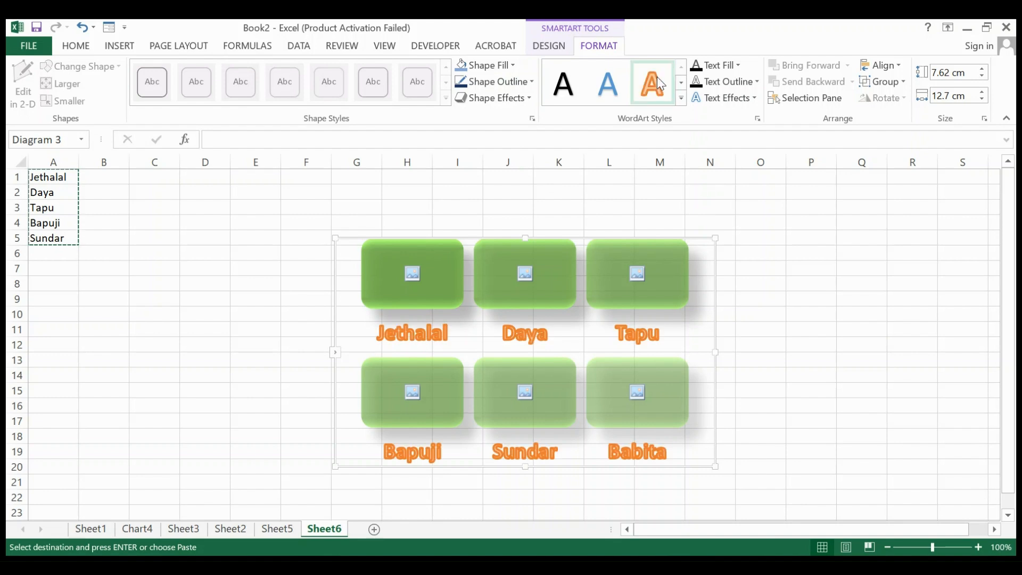
left_click(562, 81)
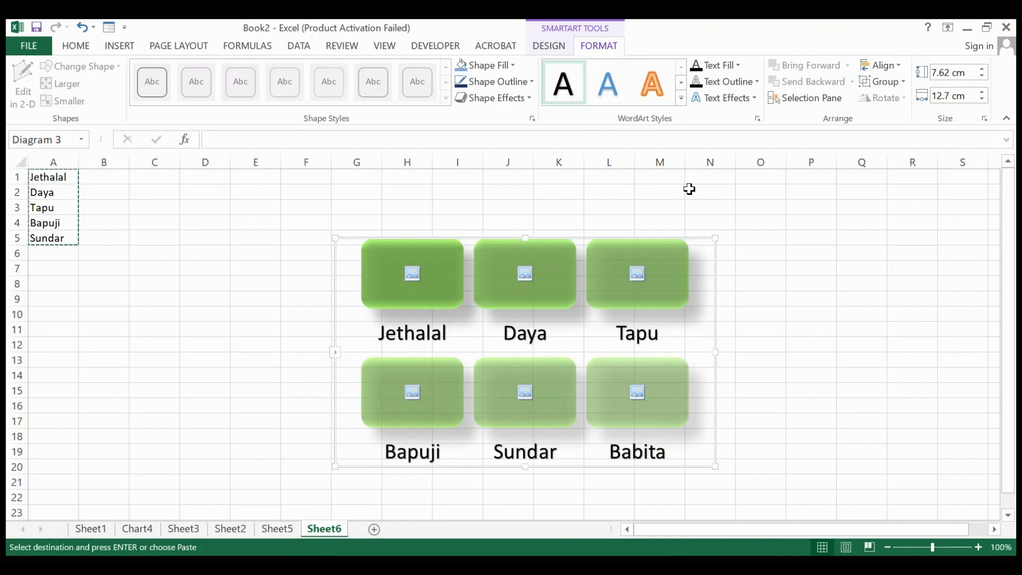
left_click(755, 218)
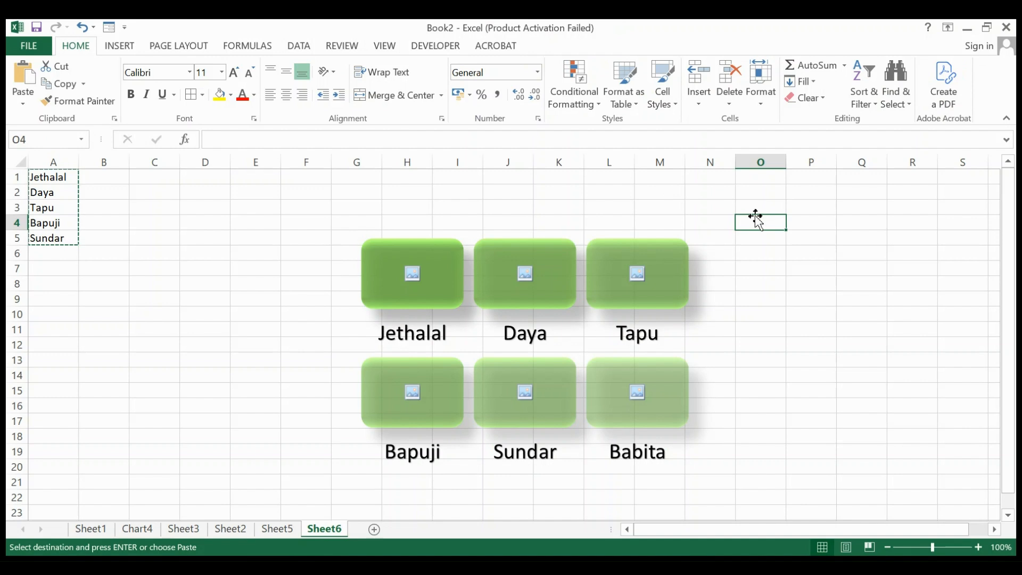